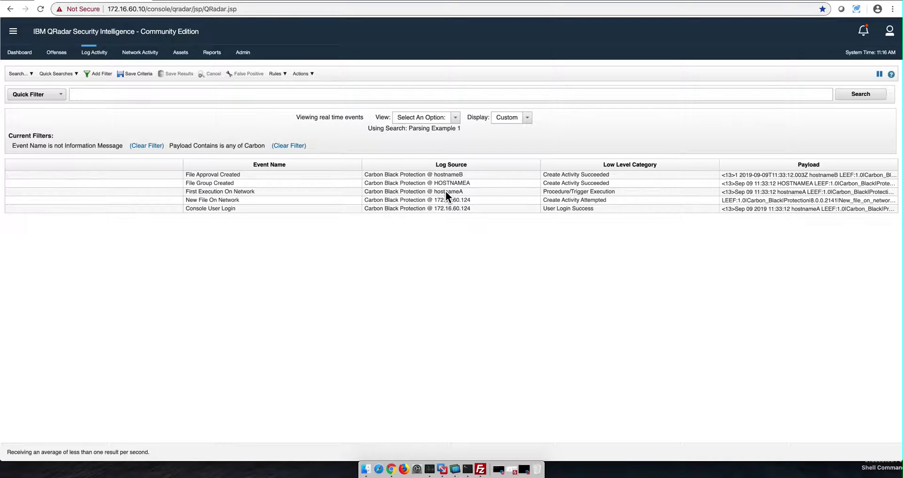
# Pause the real-time stream so the 5 Parsing Example 1 Carbon Black events stay listed
pyautogui.click(879, 74)
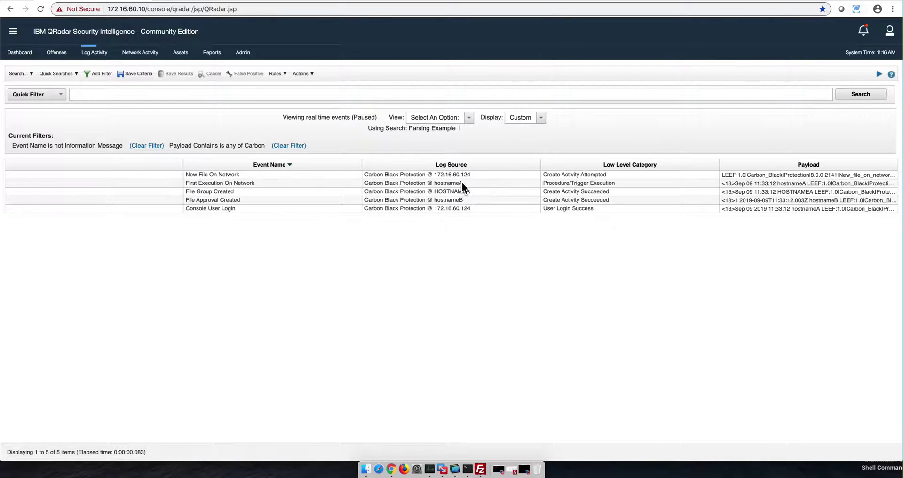
pyautogui.doubleClick(441, 184)
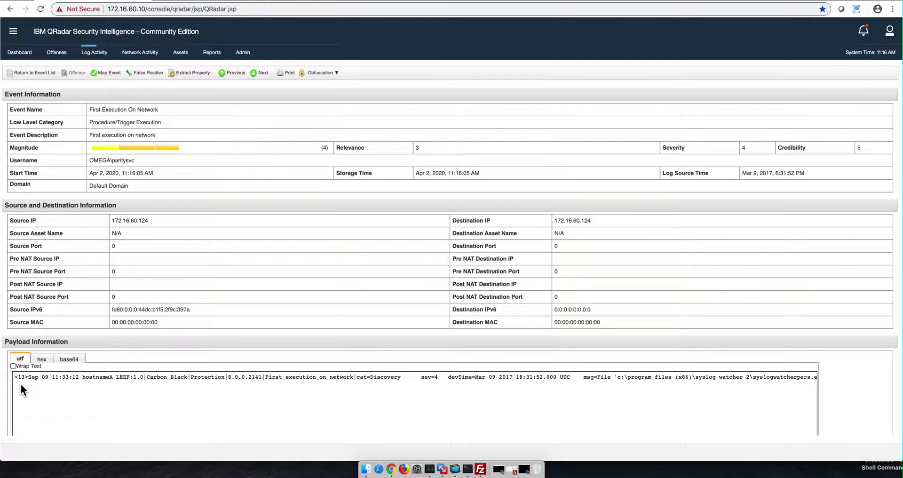
pyautogui.click(36, 380)
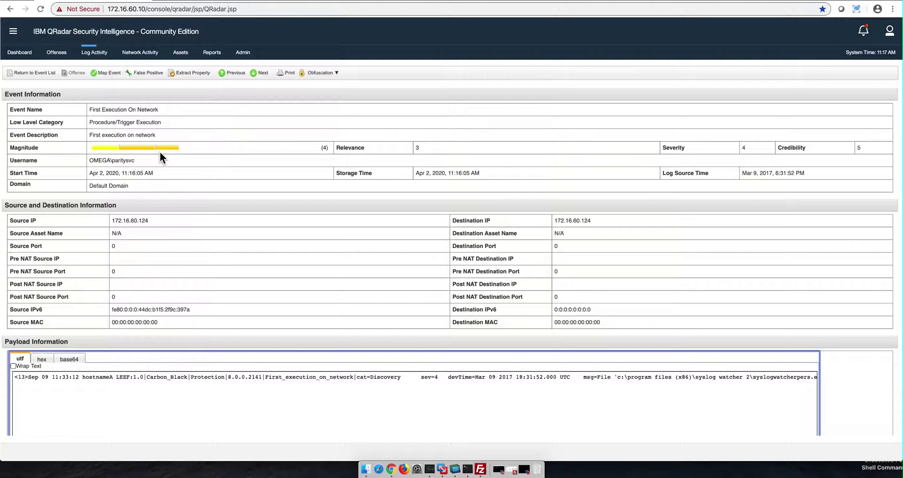
pyautogui.click(40, 72)
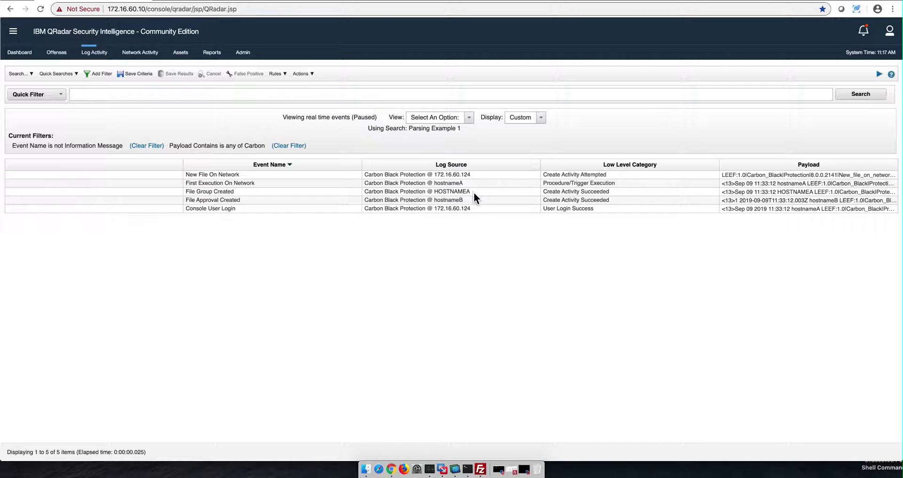
pyautogui.doubleClick(473, 199)
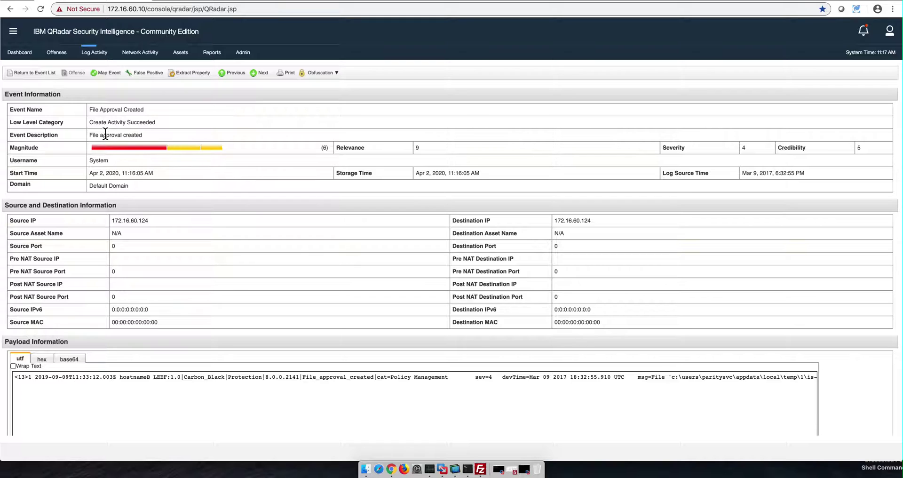
pyautogui.click(32, 69)
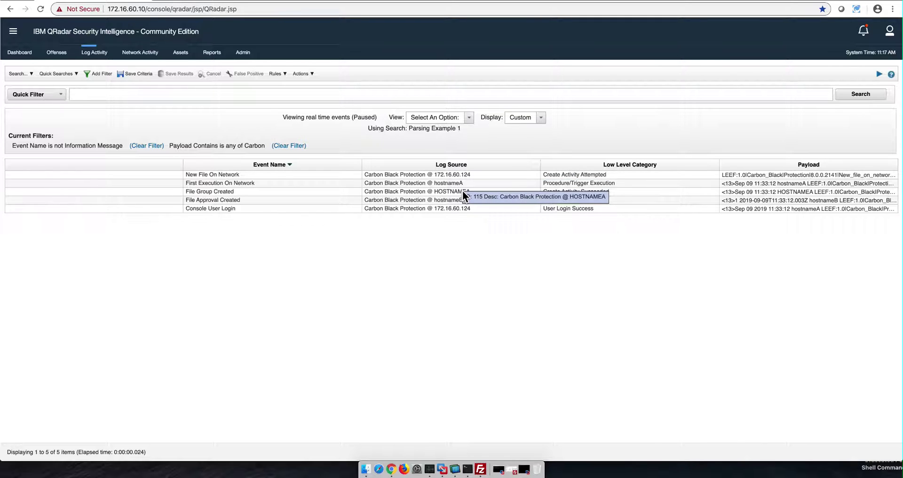
pyautogui.click(447, 191)
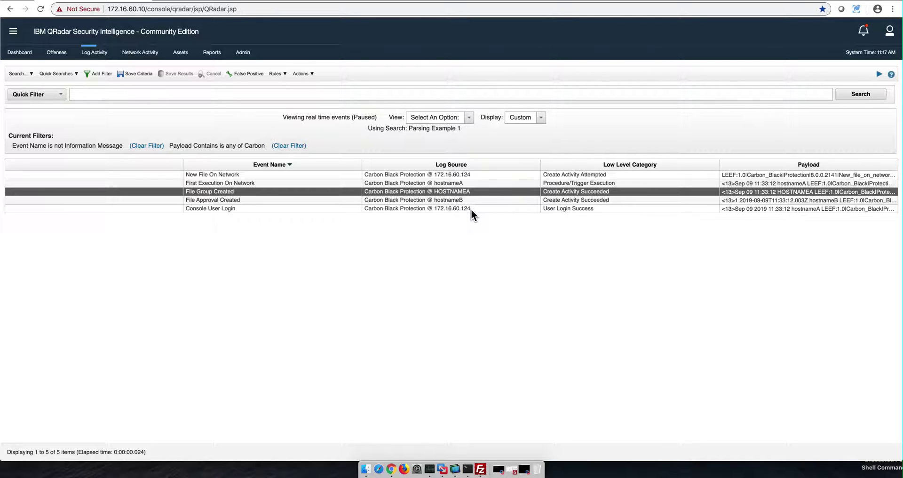
# Launch the QRadar Log Source Management app from the Admin tab's Apps section
pyautogui.click(244, 52)
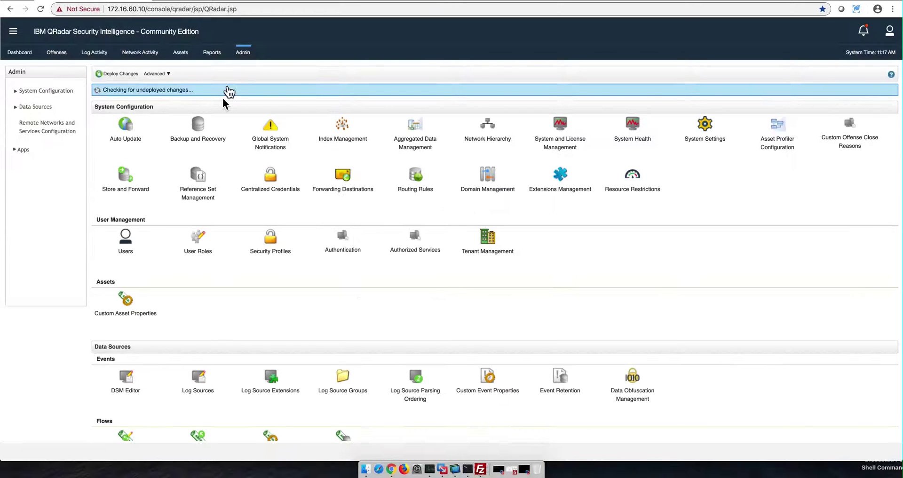
pyautogui.scroll(-10, 162, 185)
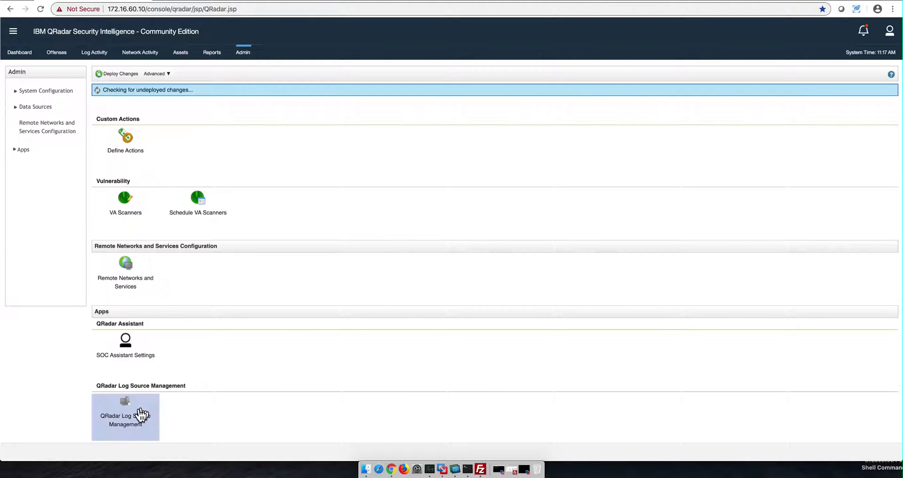
pyautogui.click(125, 417)
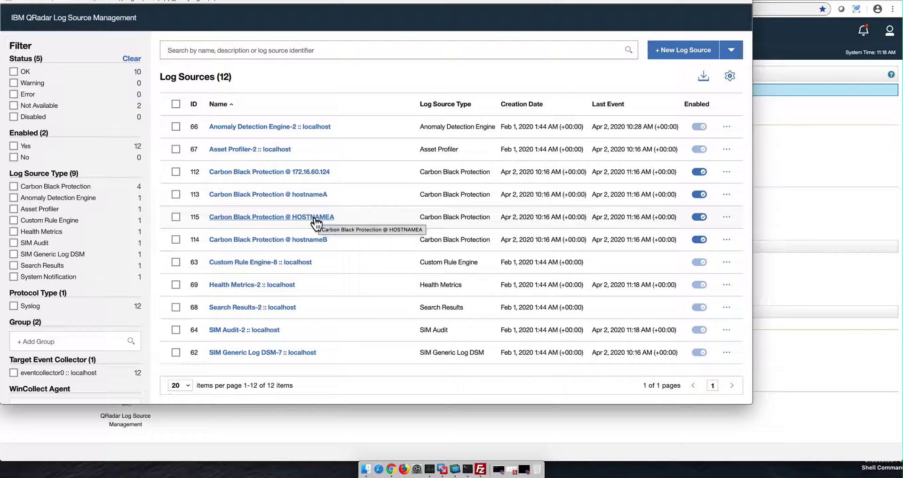
# Delete log source 115, Carbon Black Protection @ HOSTNAMEA, confirming the deletion to leave 11 sources
pyautogui.click(176, 220)
pyautogui.click(177, 219)
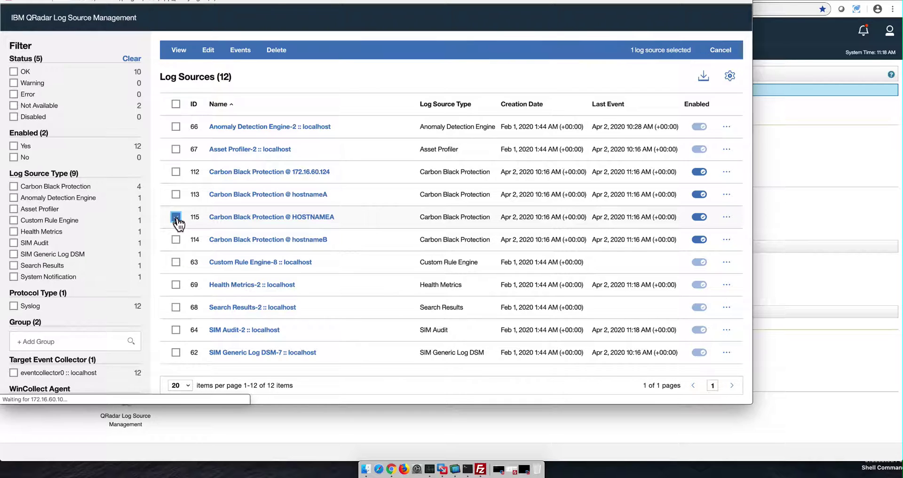
pyautogui.scroll(-1, 332, 198)
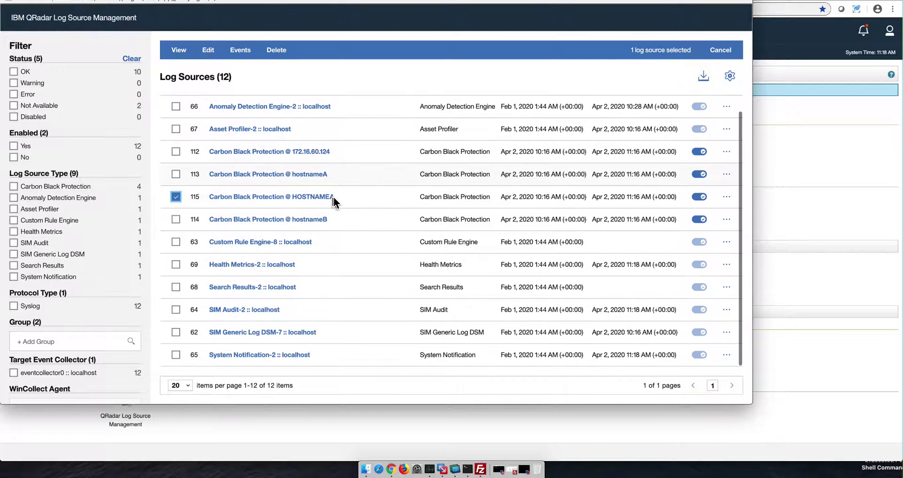
pyautogui.scroll(1, 333, 199)
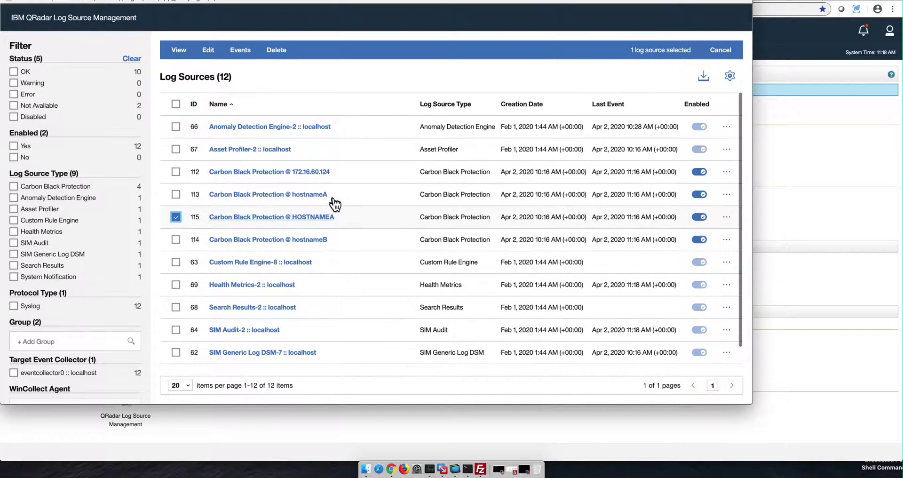
pyautogui.click(278, 50)
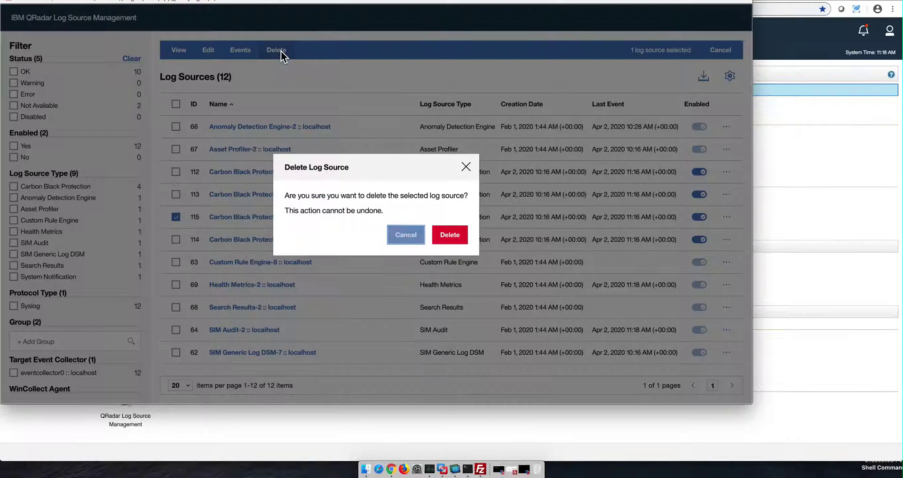
pyautogui.click(449, 234)
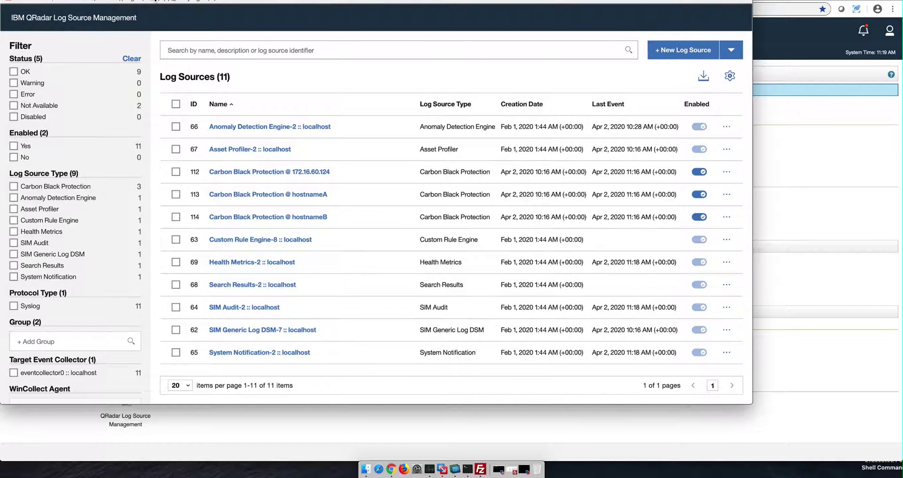
pyautogui.moveTo(192, 0); pyautogui.dragTo(185, 28)
# Close Log Source Management and launch the DSM Editor from the Admin page
pyautogui.click(7, 23)
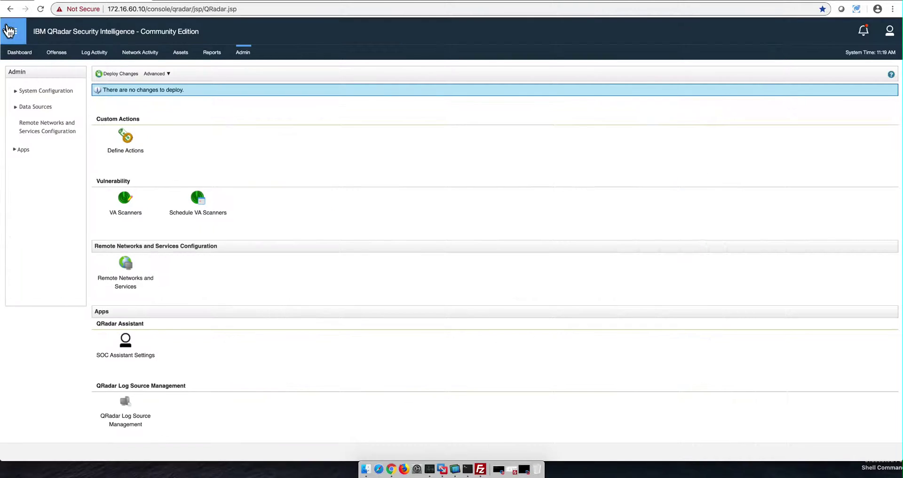
pyautogui.scroll(5, 288, 243)
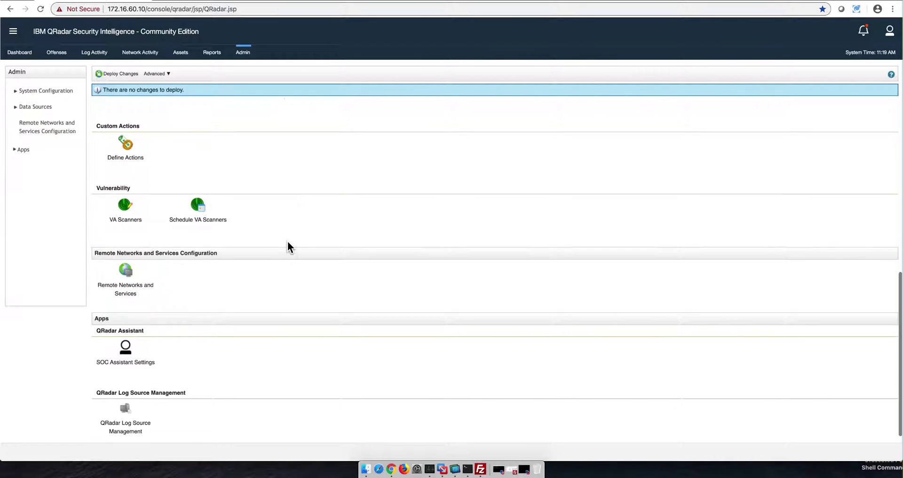
pyautogui.scroll(5, 288, 245)
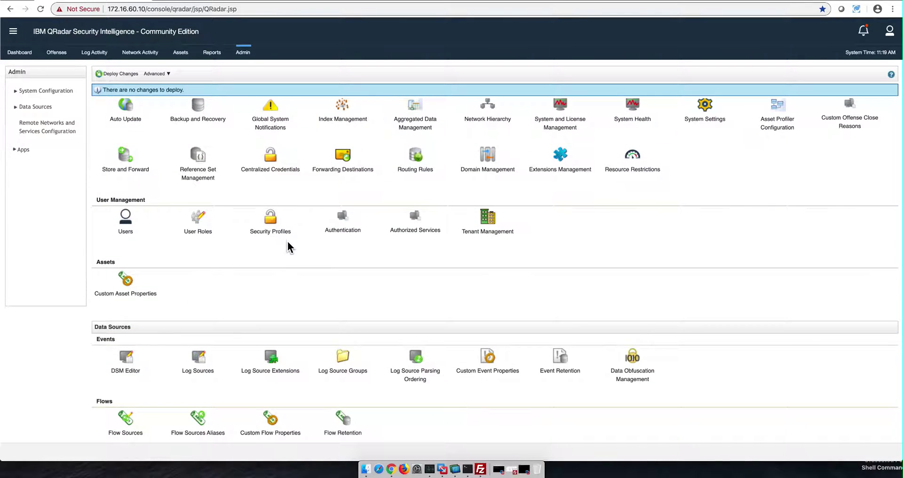
pyautogui.click(126, 361)
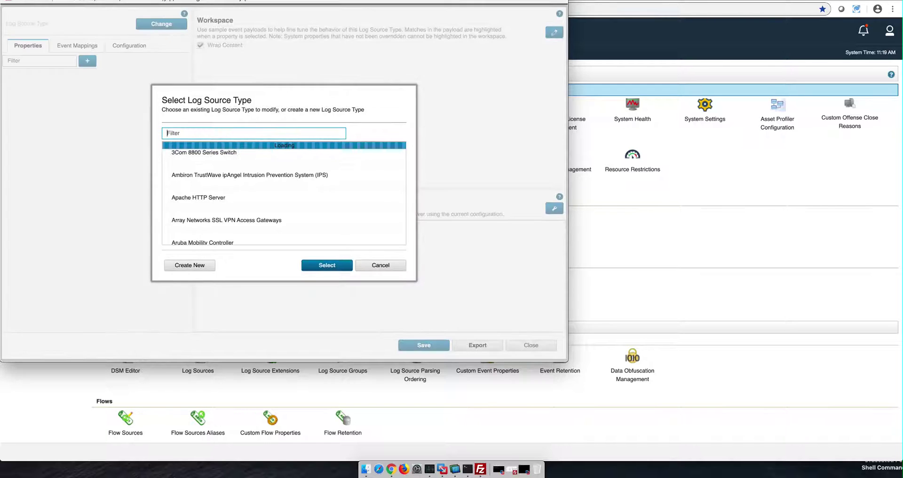
pyautogui.moveTo(253, 0); pyautogui.dragTo(293, 38)
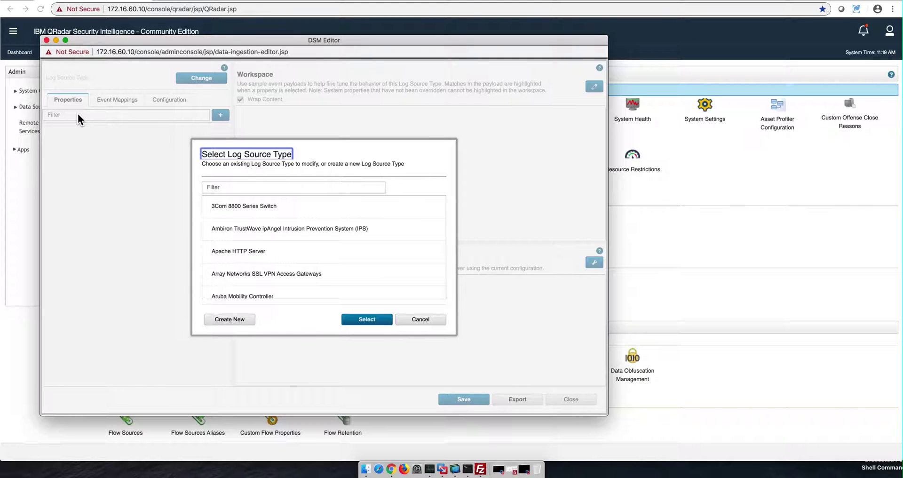
# Filter log source types by 'carbon' and select Carbon Black Protection in the DSM Editor
pyautogui.click(230, 187)
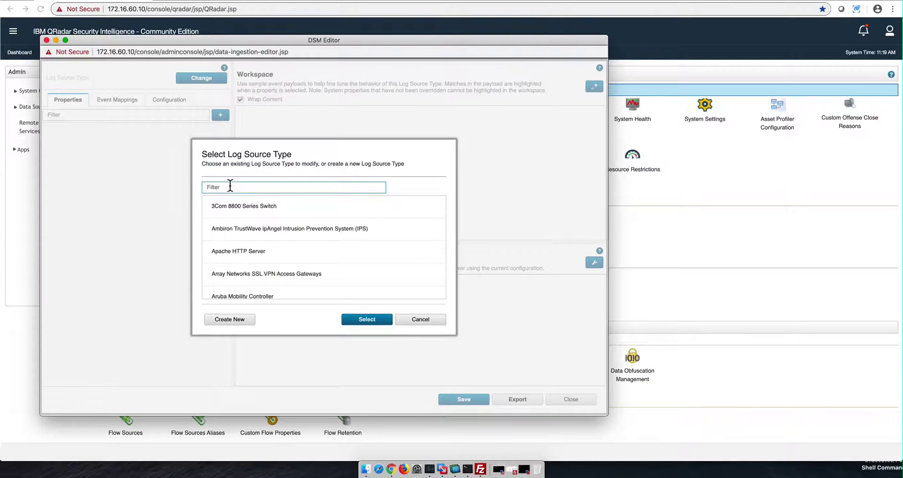
pyautogui.write('carbon')
pyautogui.click(240, 232)
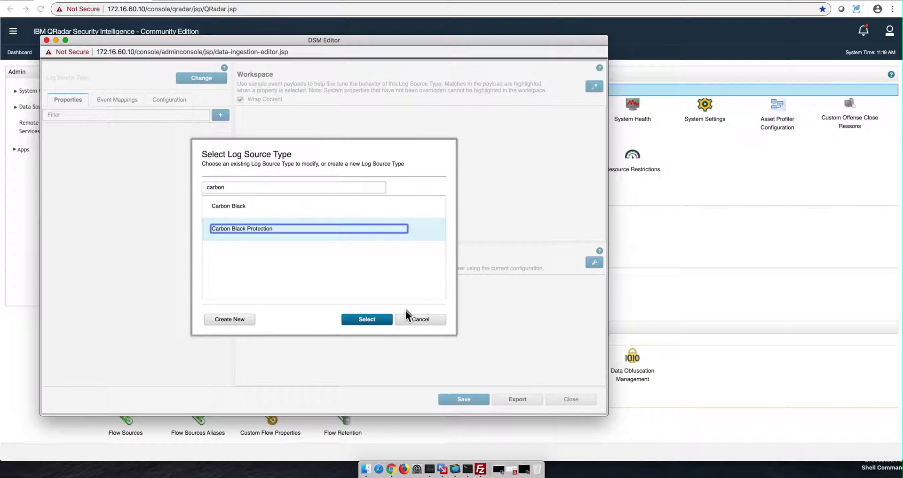
pyautogui.click(388, 321)
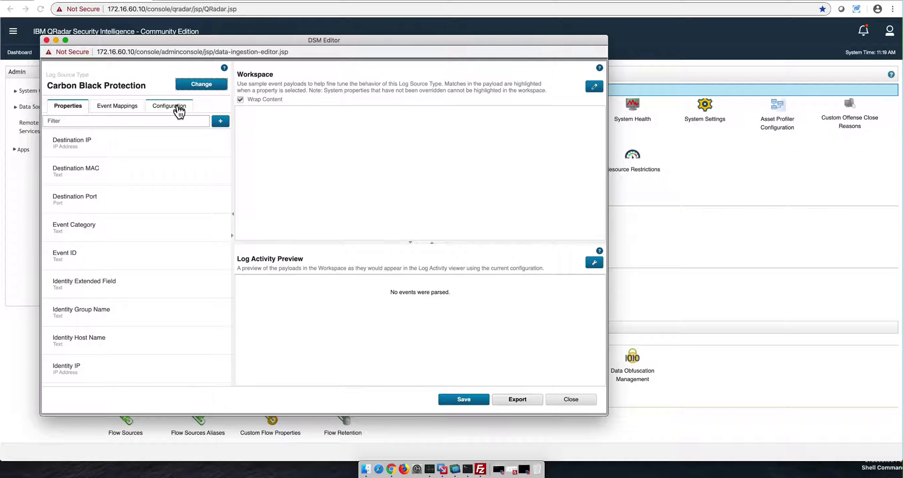
# Switch off Enable Log Source Autodetection on the Configuration tab and save
pyautogui.click(178, 108)
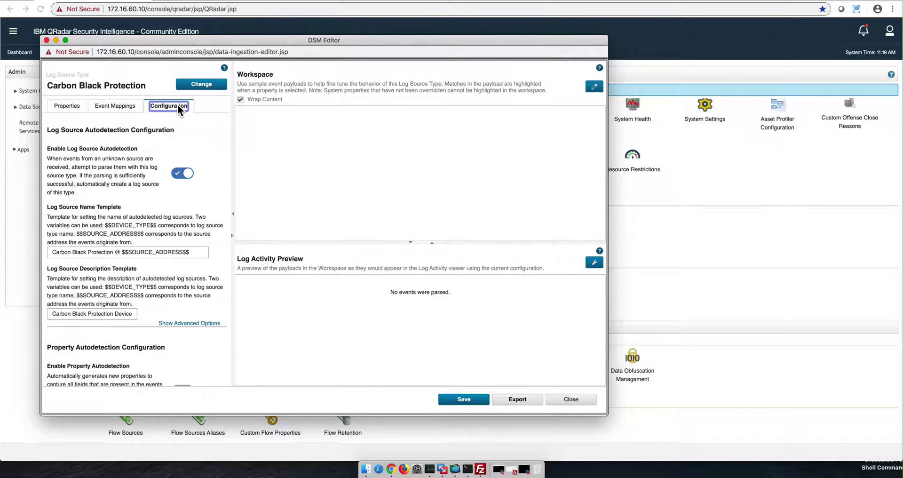
pyautogui.click(181, 175)
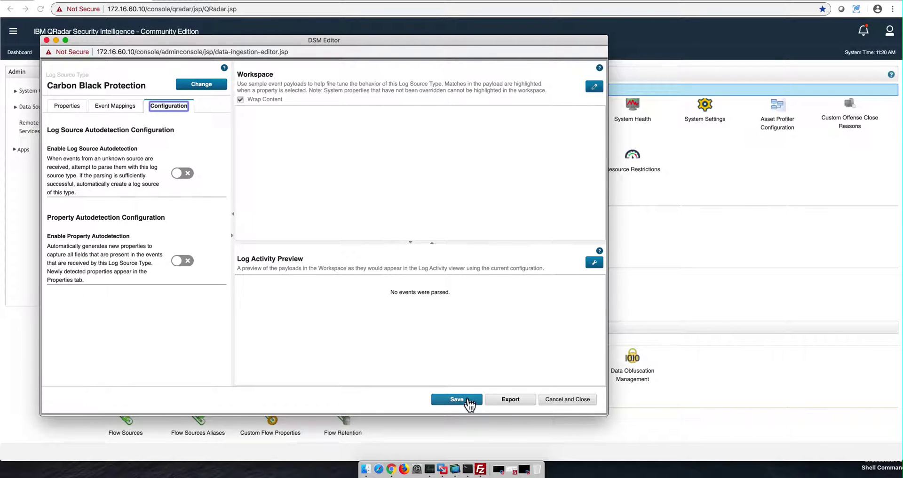
pyautogui.click(461, 400)
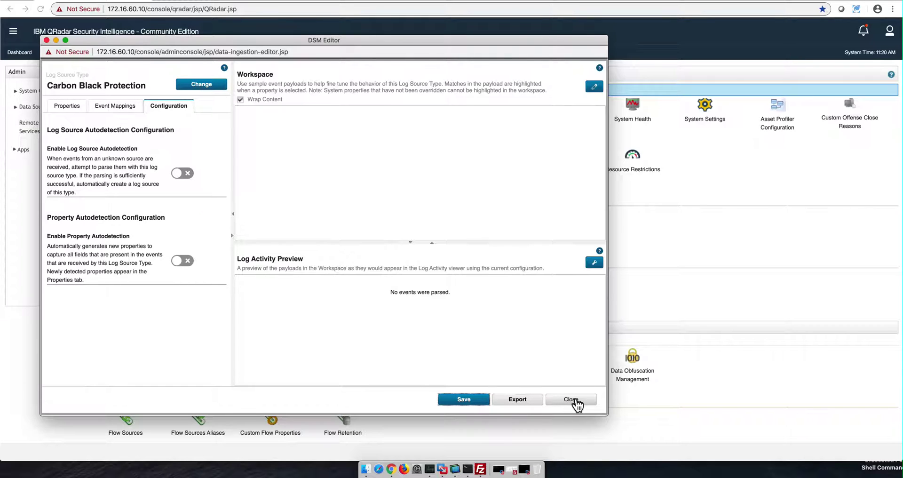
# Close the DSM Editor, set Log Activity to Real Time (streaming), then pause it
pyautogui.click(574, 400)
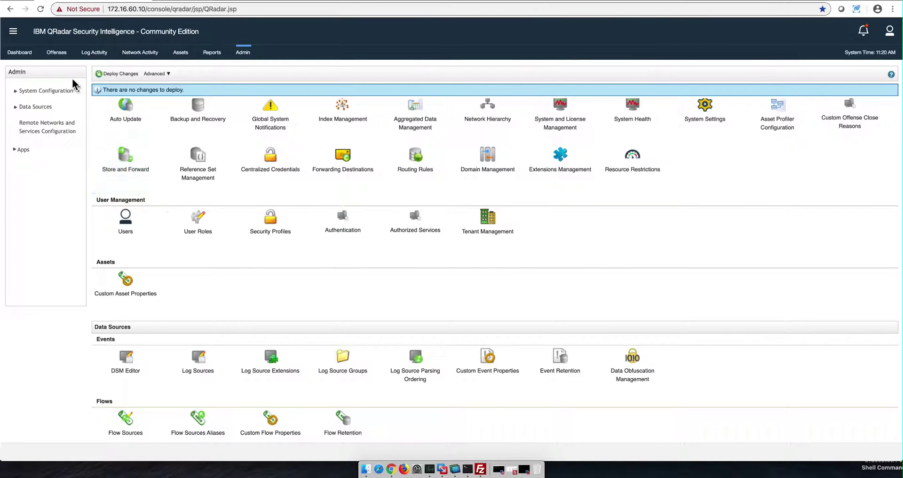
pyautogui.click(99, 53)
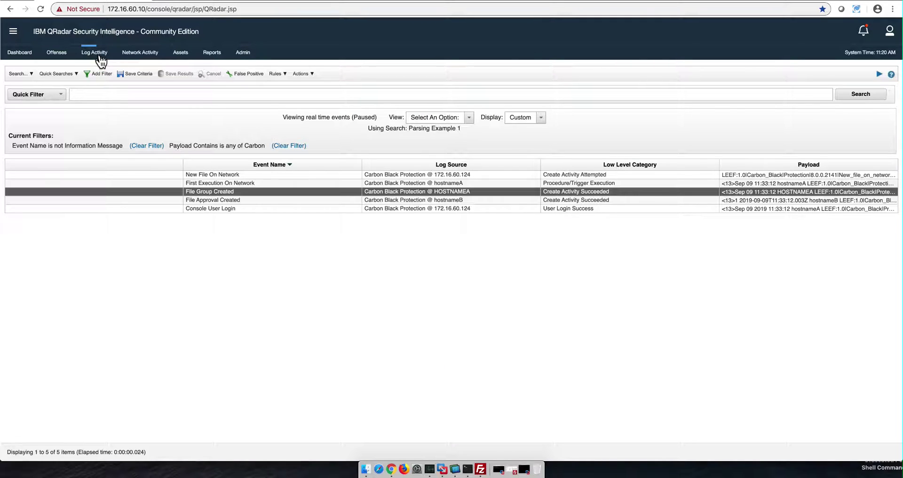
pyautogui.click(472, 120)
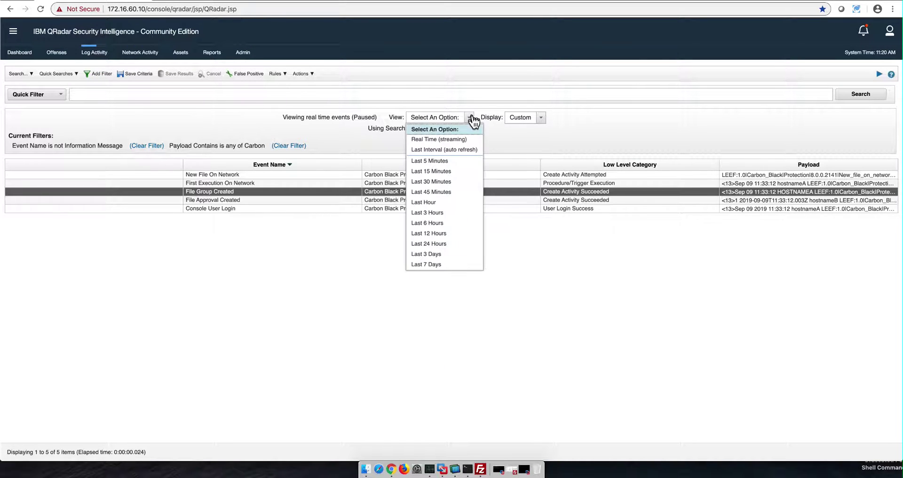
pyautogui.click(462, 138)
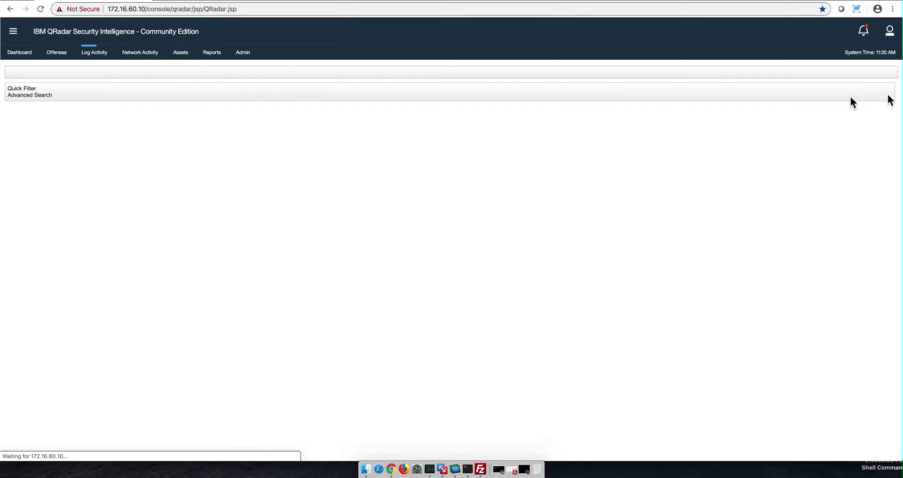
pyautogui.click(879, 75)
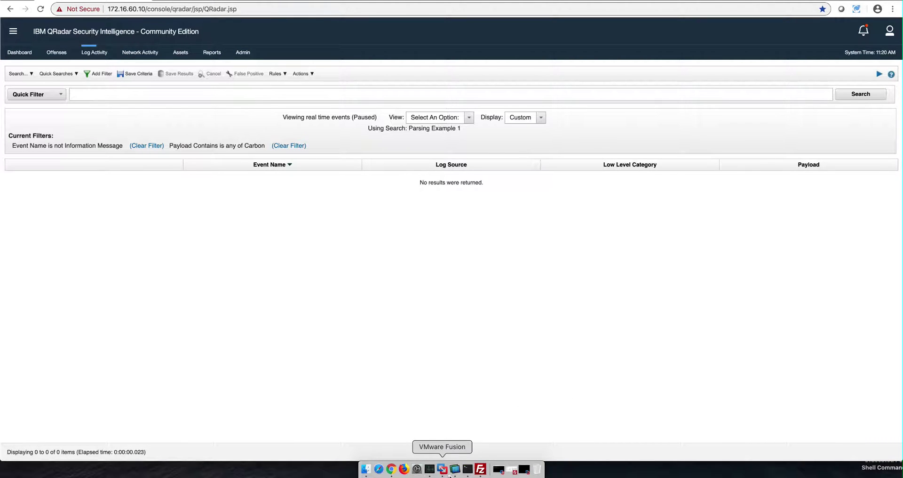
# Rerun the logrun.pl replay in the Kali terminal, then return to QRadar's Log Activity
pyautogui.click(455, 469)
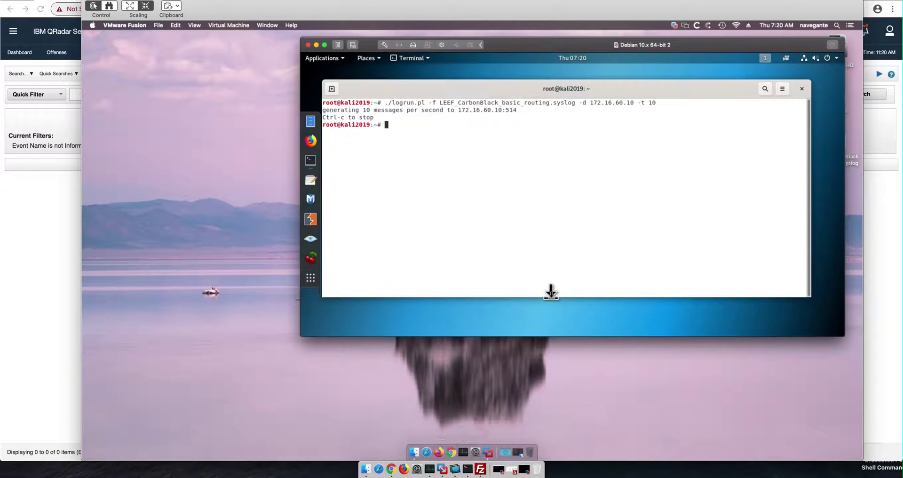
pyautogui.press('Up')
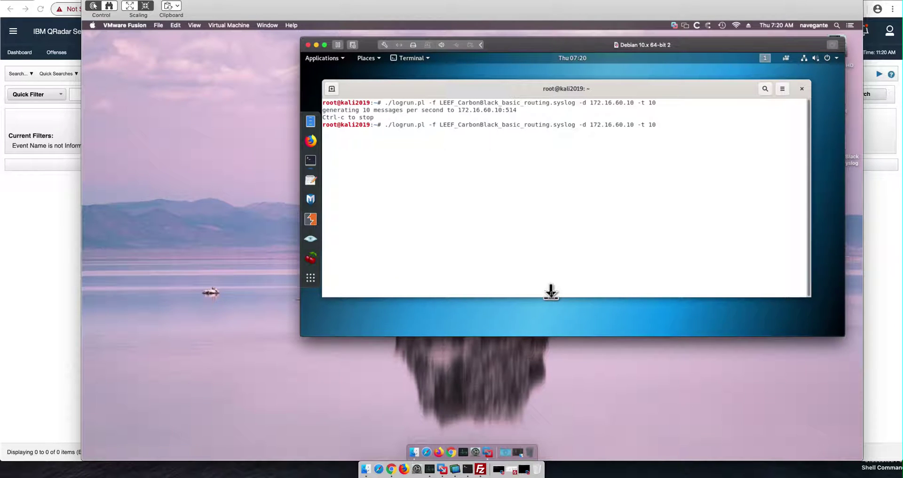
pyautogui.press('Return')
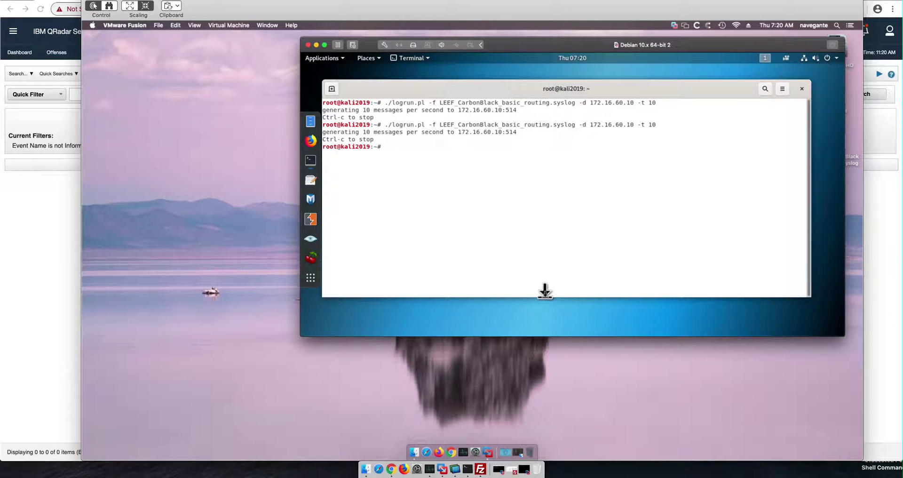
pyautogui.click(14, 255)
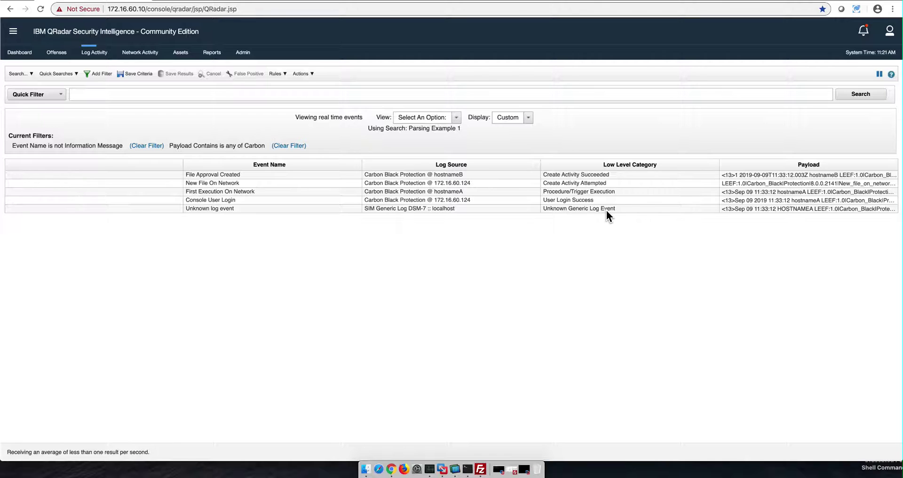
# Review the Unknown SIM Generic Log DSM-7 event, pause streaming, and select Console User Login
pyautogui.moveTo(606, 210)
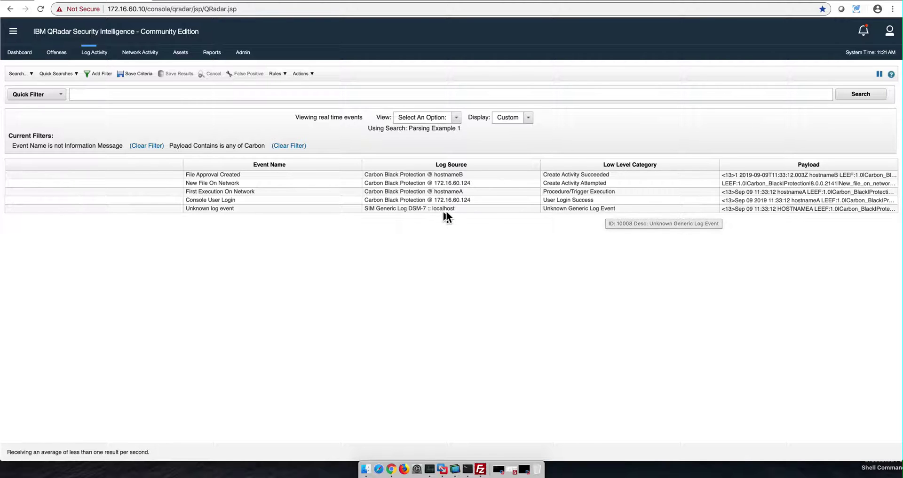
pyautogui.moveTo(802, 210)
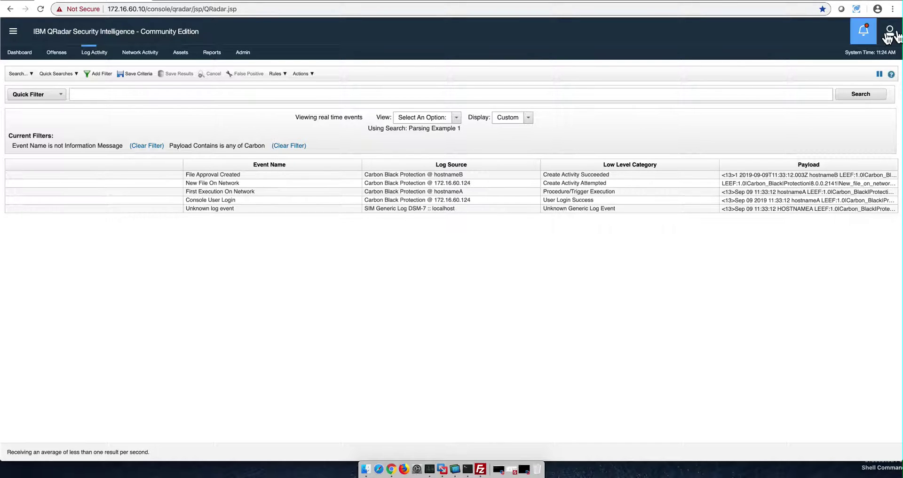
pyautogui.click(880, 74)
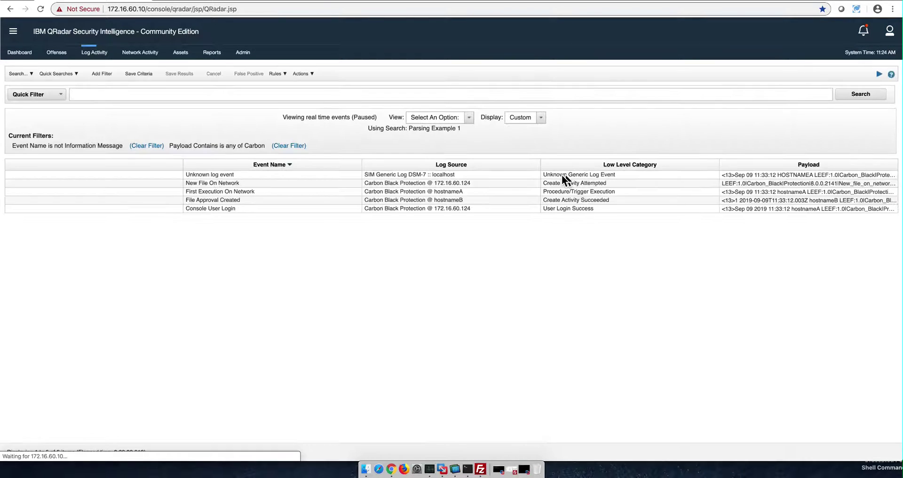
pyautogui.click(461, 207)
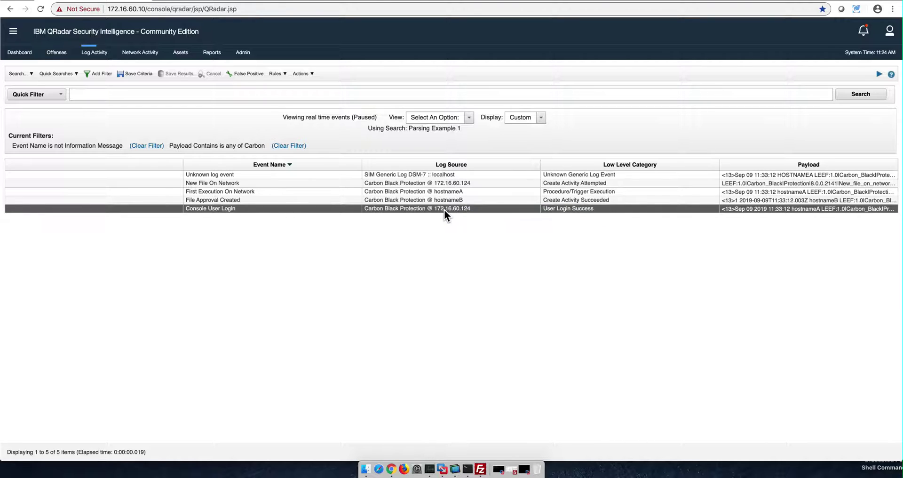
pyautogui.doubleClick(470, 210)
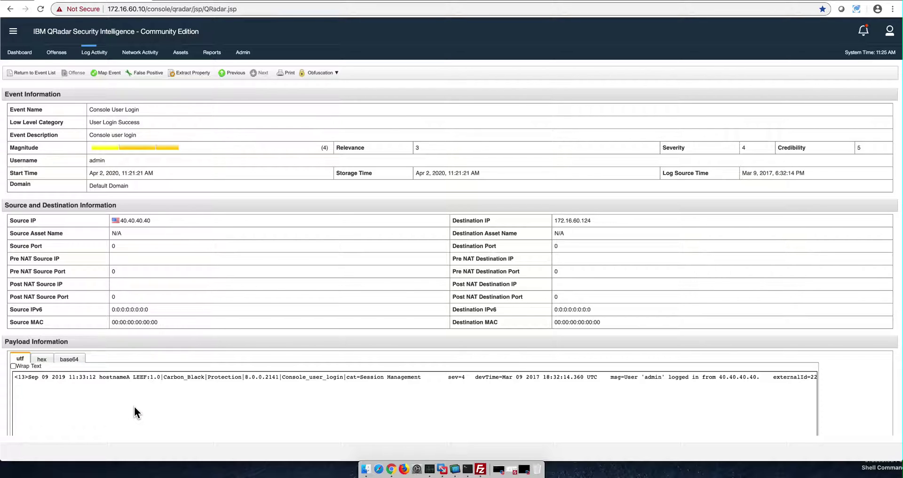
pyautogui.click(43, 73)
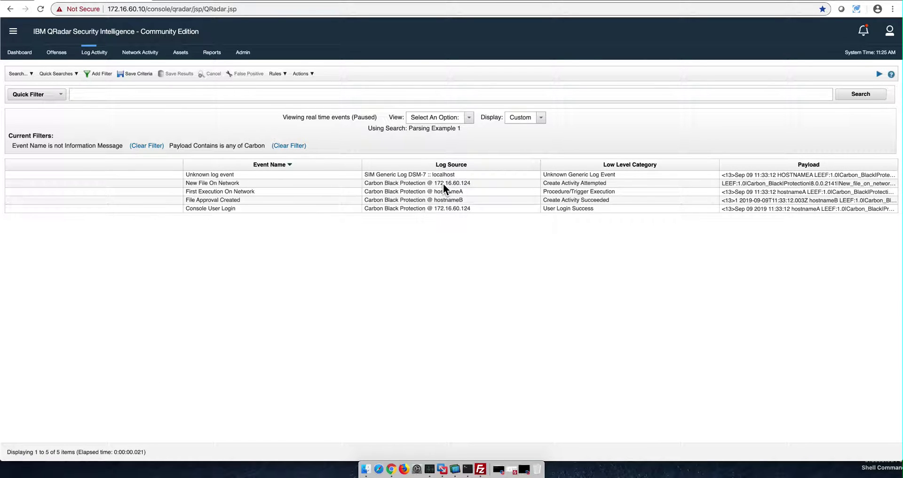
# Open the New File On Network event details and highlight source IP 172.16.60.124
pyautogui.click(442, 182)
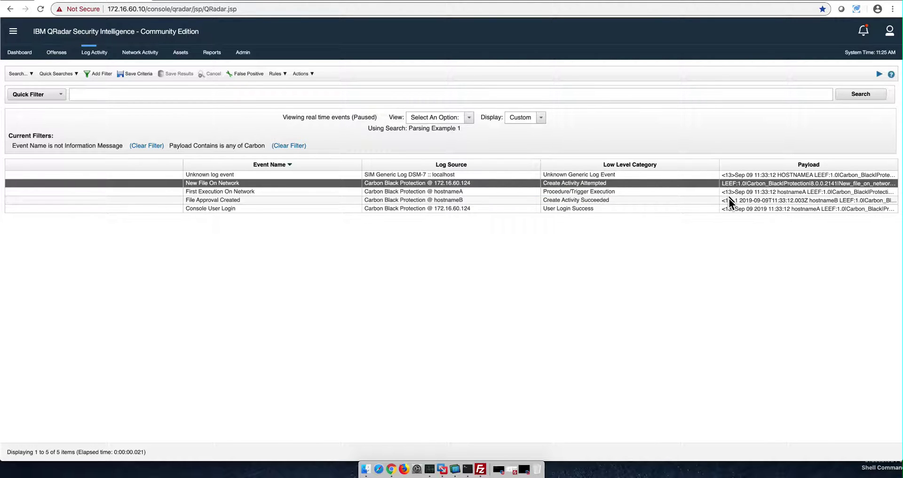
pyautogui.doubleClick(729, 181)
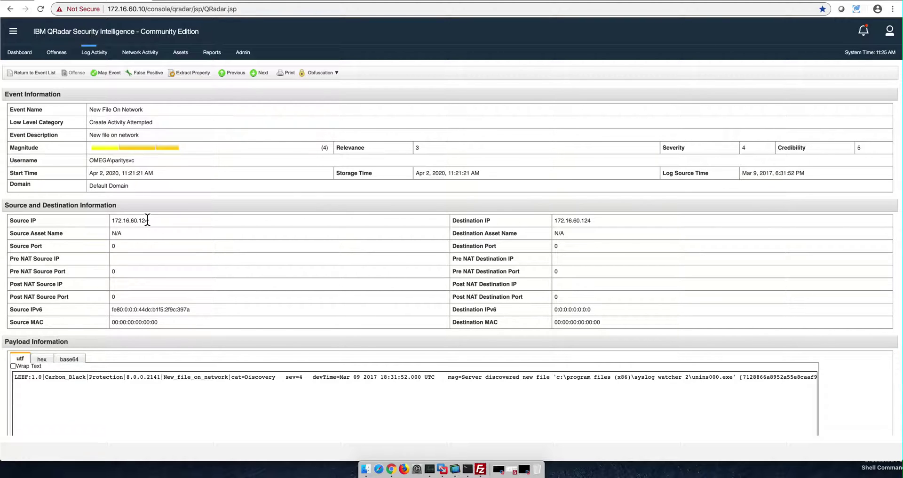
pyautogui.moveTo(151, 219); pyautogui.dragTo(143, 220)
pyautogui.moveTo(121, 219); pyautogui.dragTo(112, 220)
# In Log Source Management, delete log source 112 (Carbon Black Protection @ 172.16.60.124), leaving ten sources
pyautogui.click(243, 53)
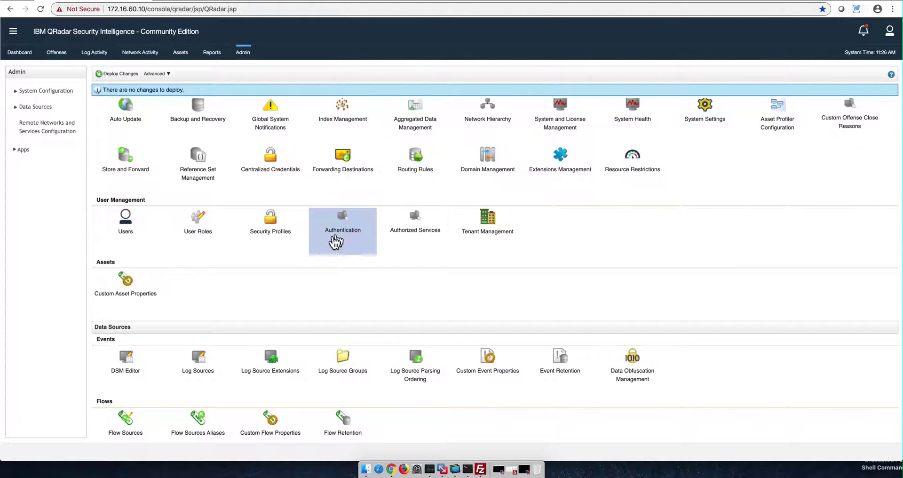
pyautogui.scroll(-8, 305, 254)
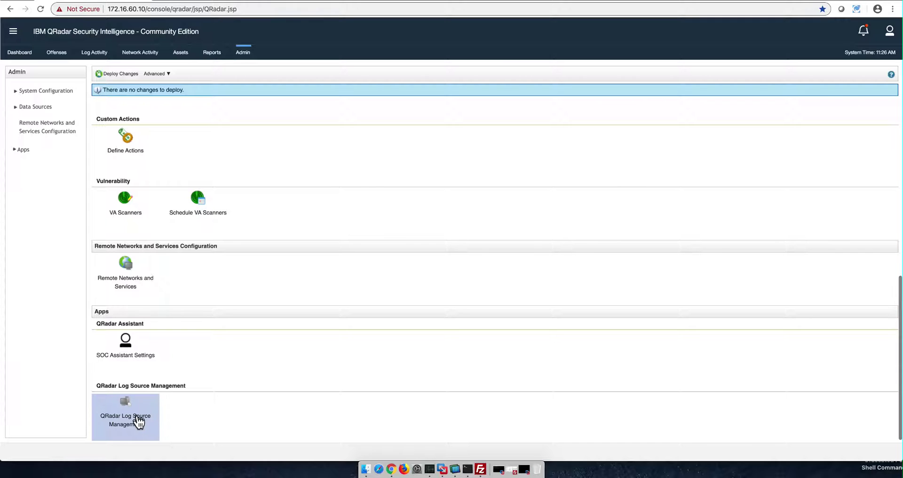
pyautogui.click(138, 422)
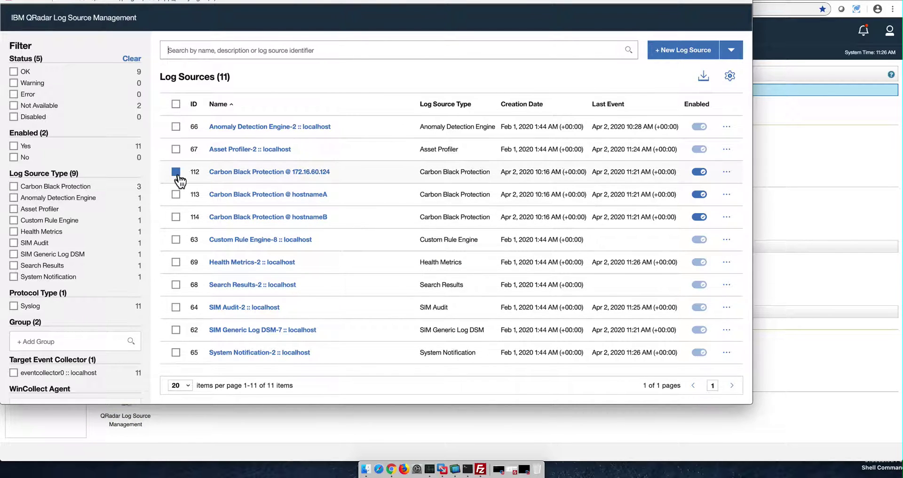
pyautogui.click(176, 173)
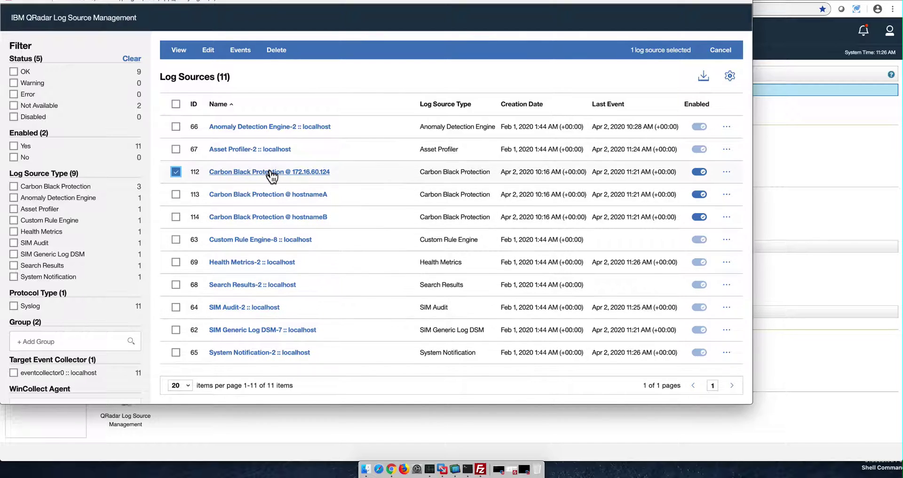
pyautogui.click(277, 51)
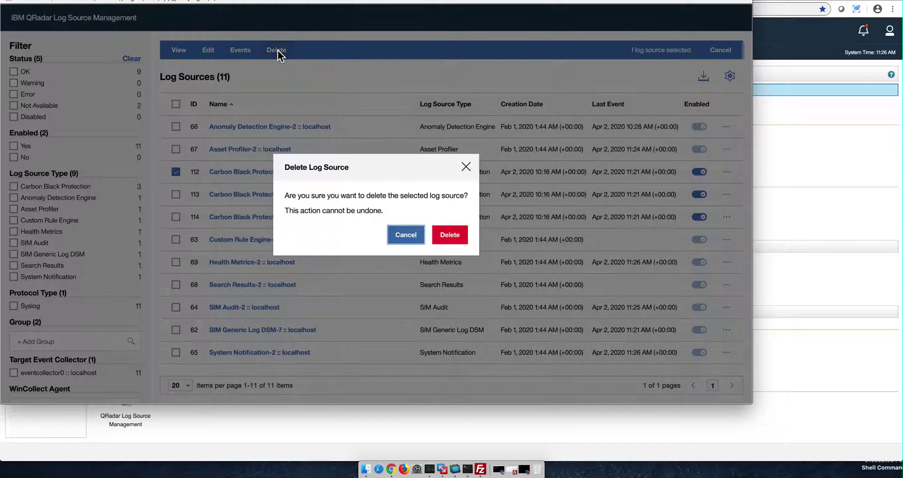
pyautogui.click(451, 236)
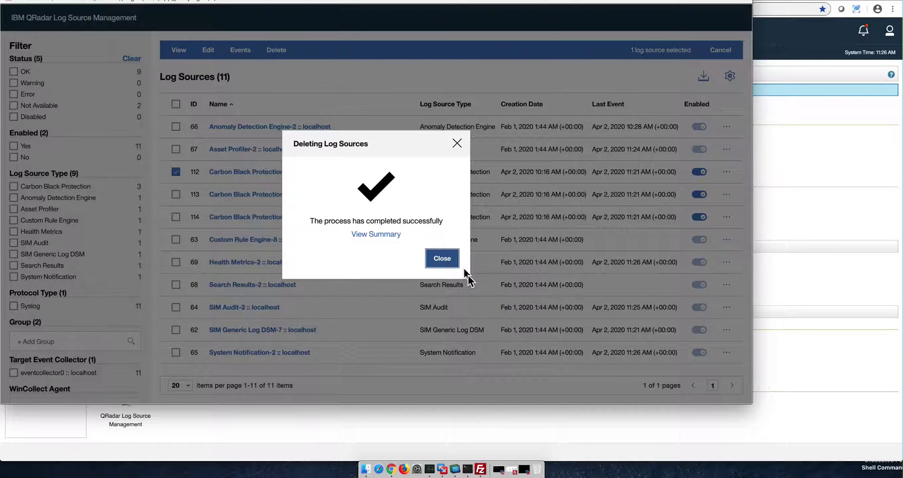
pyautogui.click(442, 260)
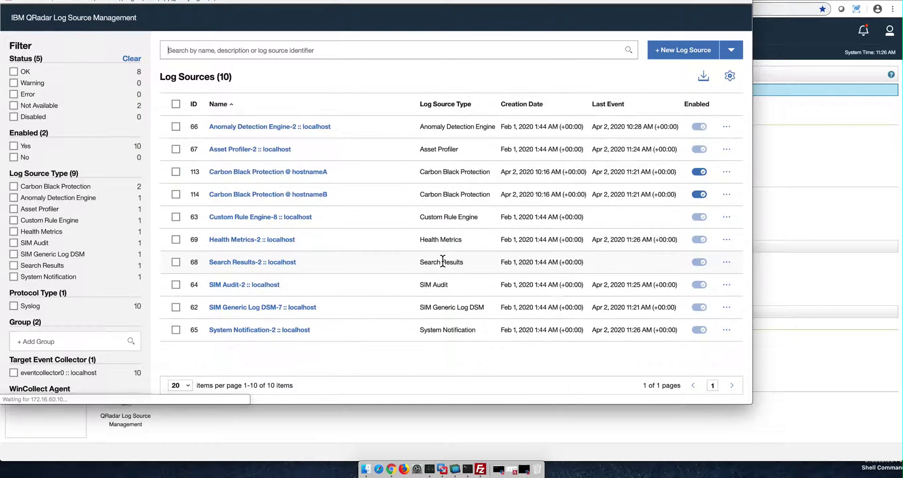